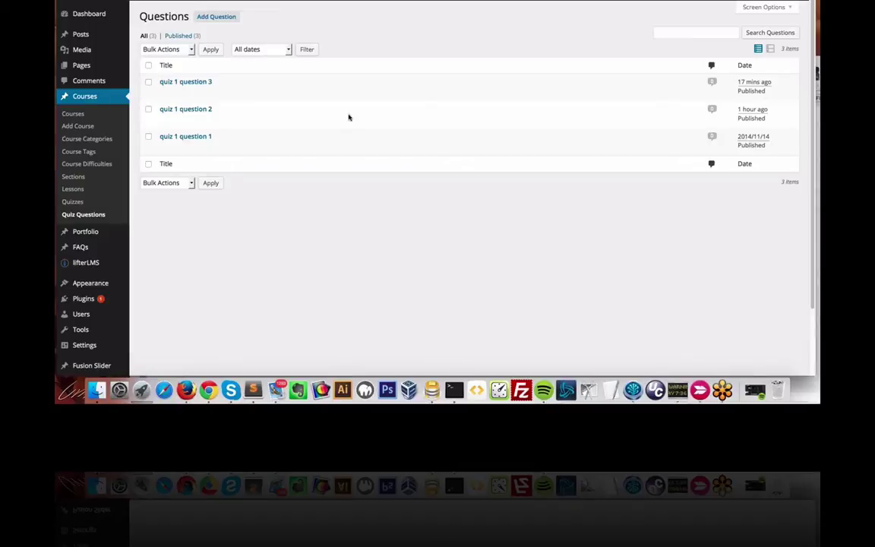
# - Create a quiz question titled "doctor who quiz 1 question 1" asking "What is the connection between the last two episodes of each series ?"
pyautogui.click(223, 17)
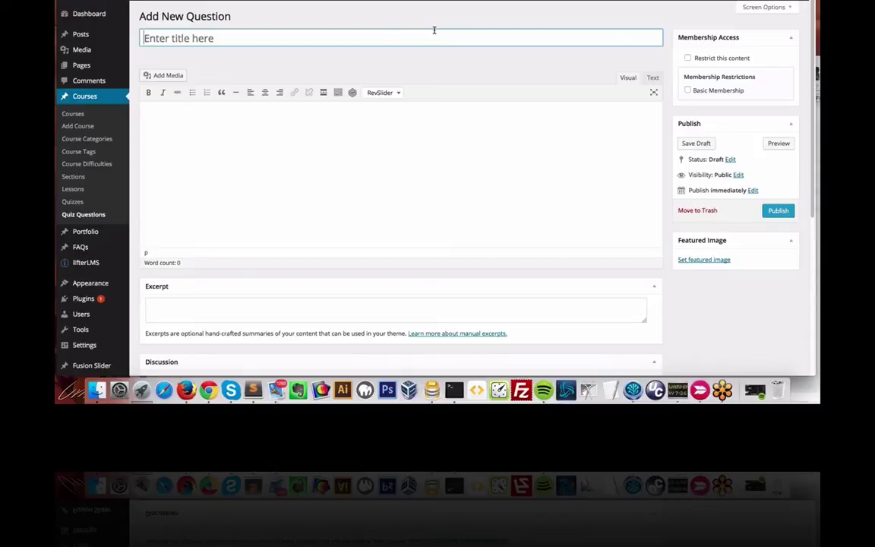
pyautogui.write('docto')
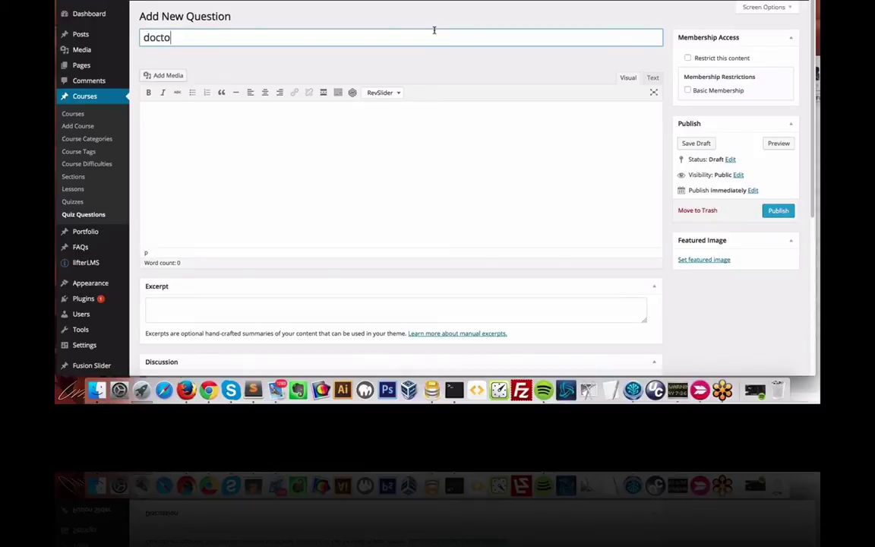
pyautogui.write('r who quiz 1 quest')
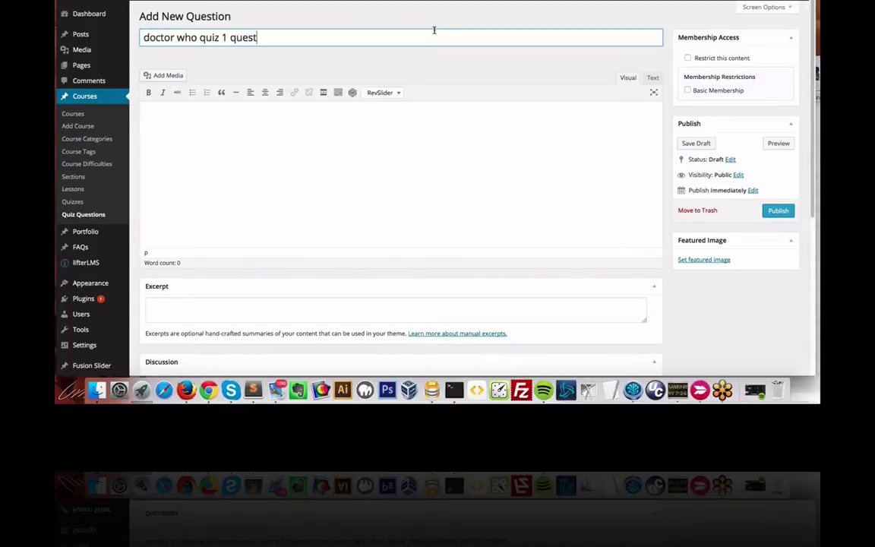
pyautogui.write('ion 1')
pyautogui.click(307, 115)
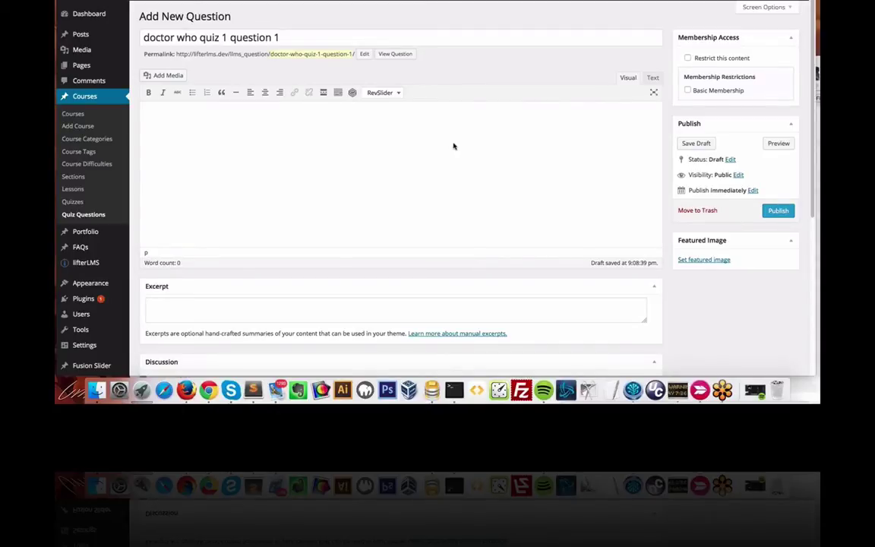
pyautogui.write('What is the connection between the last two episodes of each series ?')
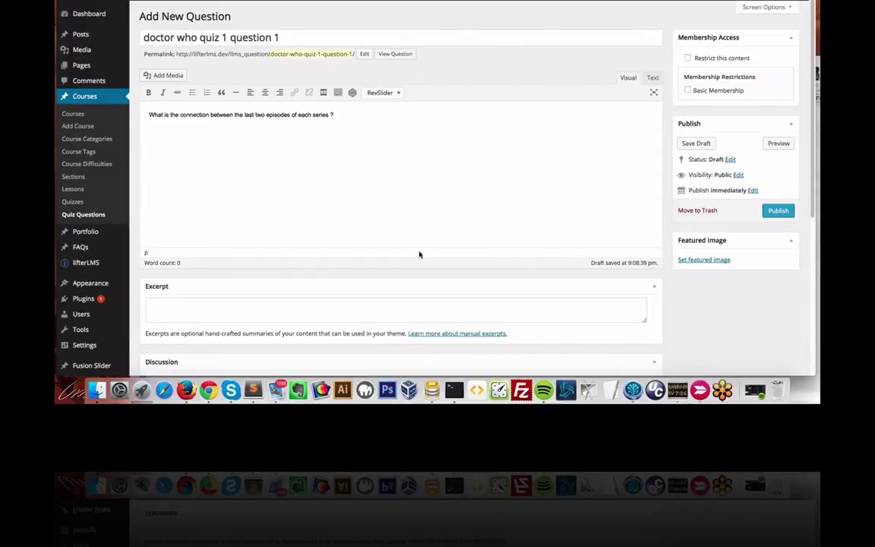
# - Add two answer options to the question: "They both have the Emperor Dalek in" and "They both have a huge battle based in a company"
pyautogui.scroll(-10, 418, 254)
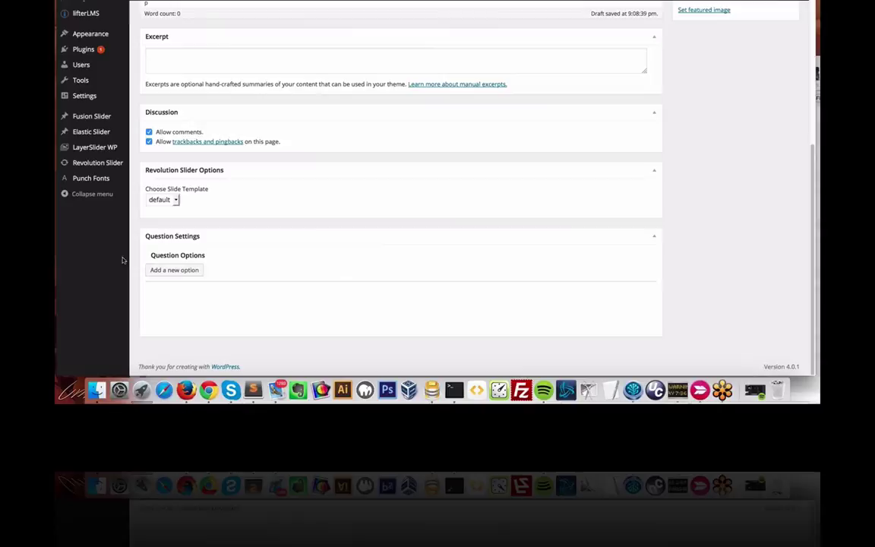
pyautogui.click(174, 269)
pyautogui.scroll(-1, 165, 302)
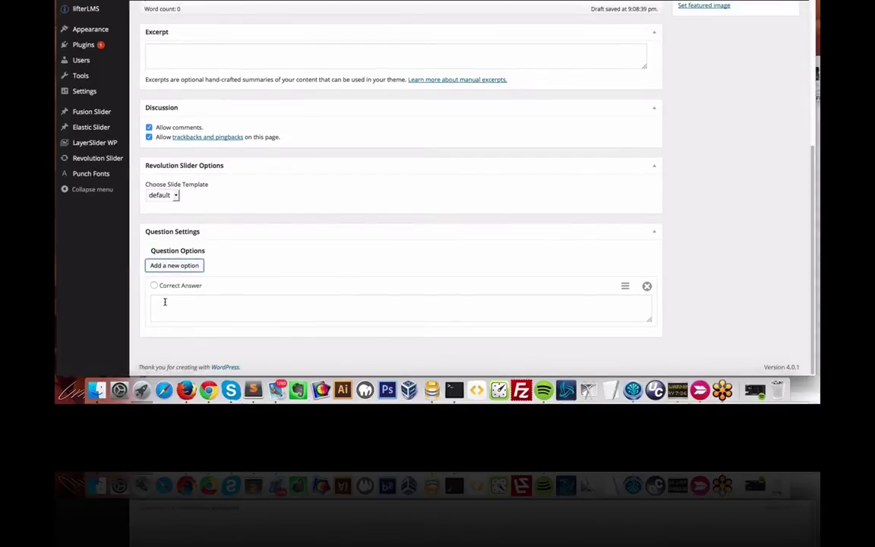
pyautogui.click(187, 268)
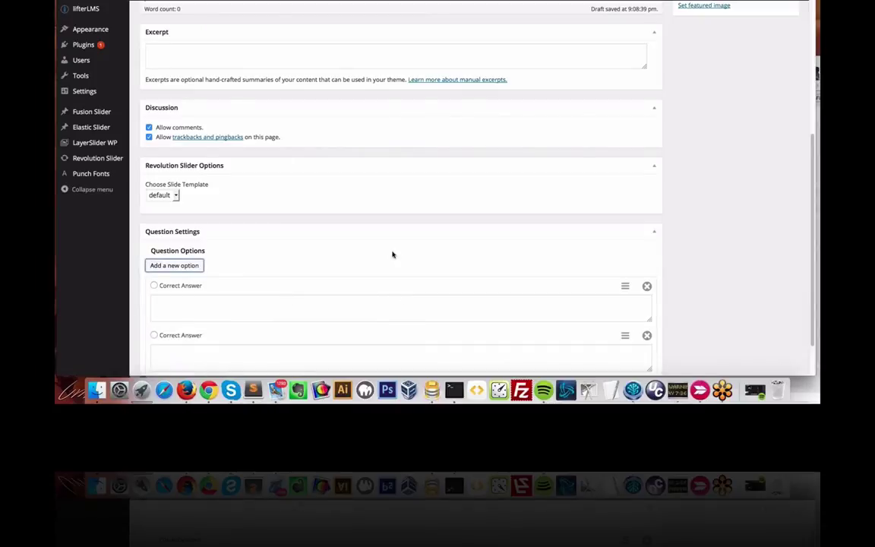
pyautogui.scroll(-2, 393, 254)
pyautogui.click(222, 264)
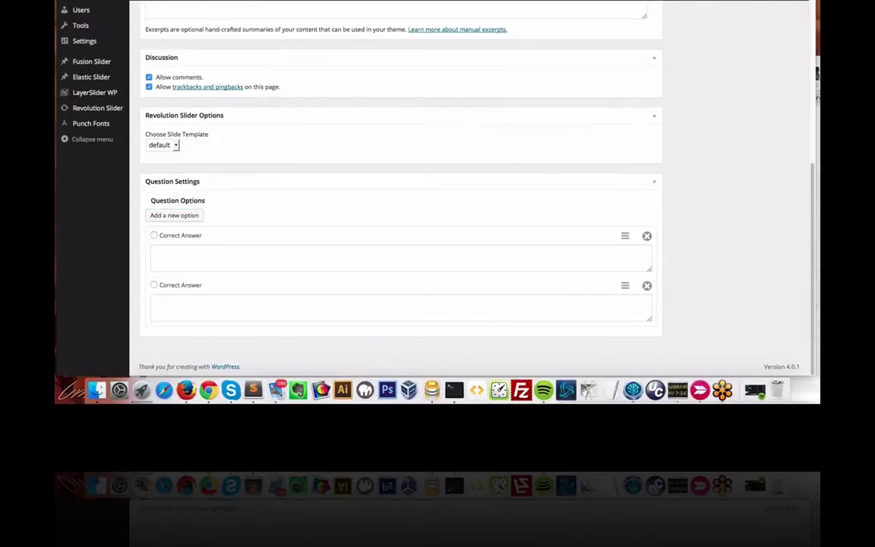
pyautogui.click(242, 257)
pyautogui.write('They both have the Emperor Dalek in')
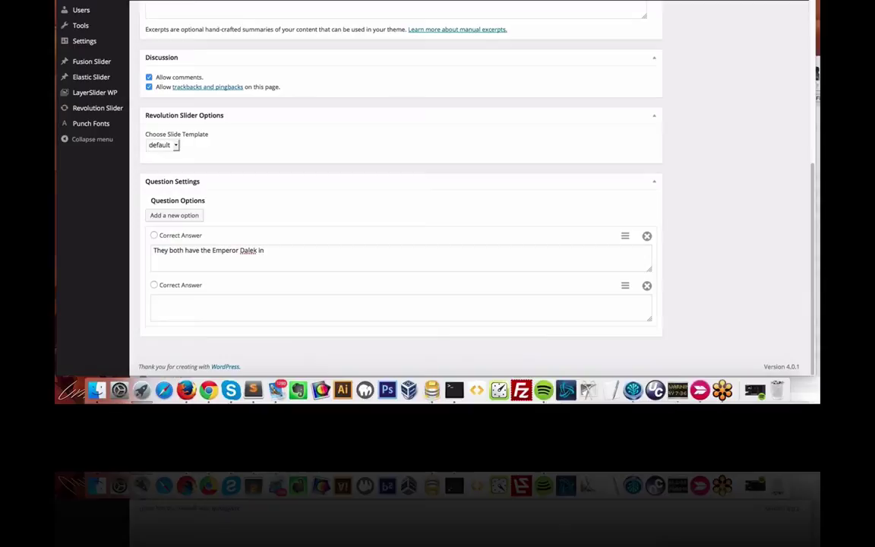
pyautogui.click(183, 301)
pyautogui.write('They both have a huge battle based in a company')
# - Add a third answer option "They both have Cybermen in" and a fourth "They both scared your cat"
pyautogui.click(174, 215)
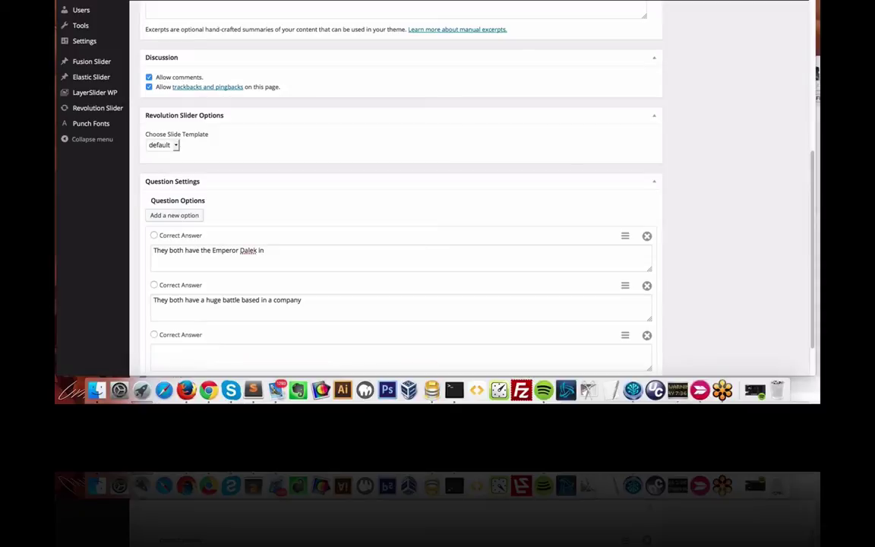
pyautogui.click(171, 351)
pyautogui.write('They both have Cybermen in')
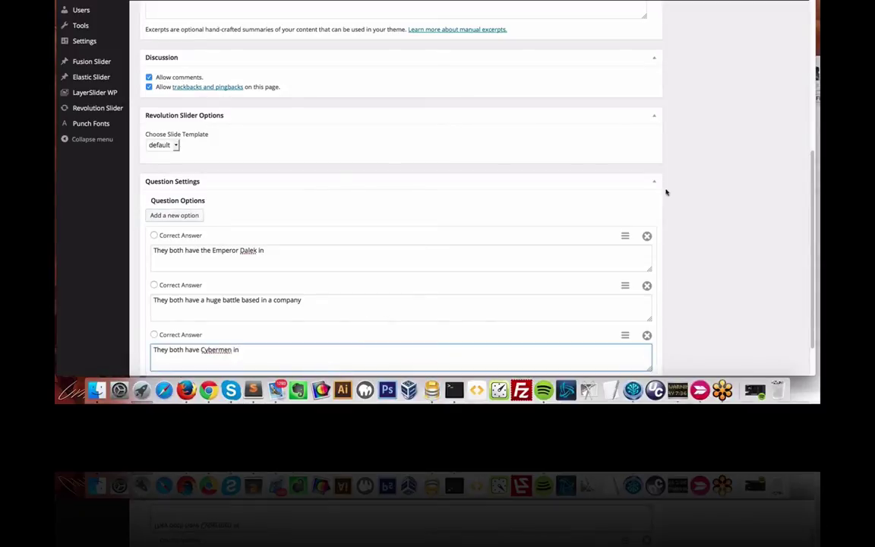
pyautogui.click(173, 215)
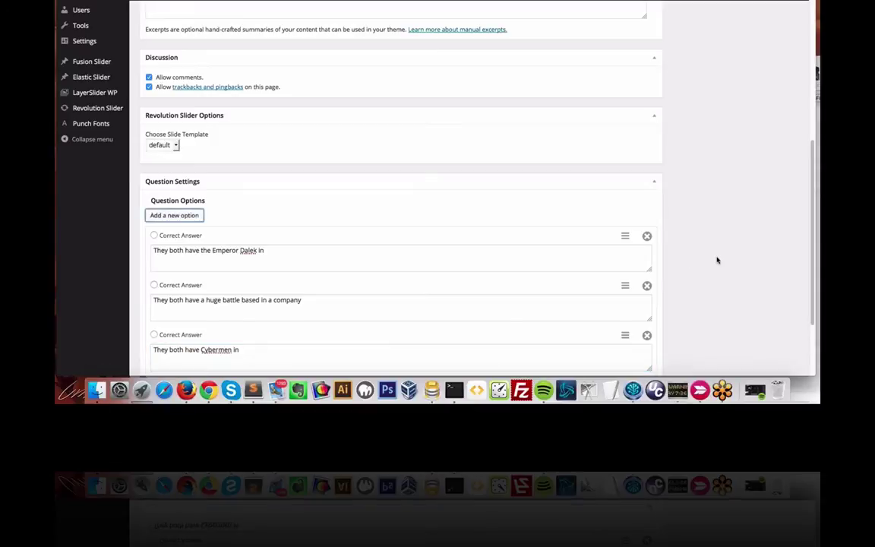
pyautogui.scroll(-5, 717, 259)
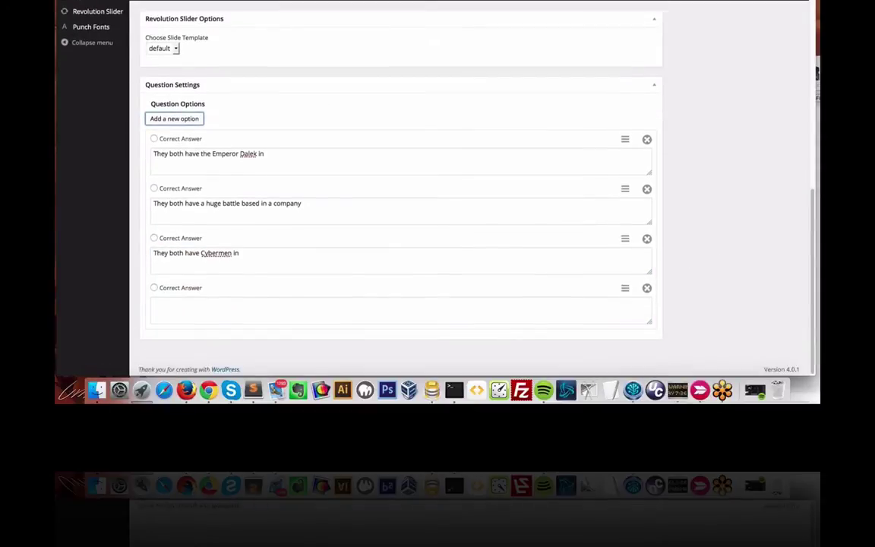
pyautogui.click(356, 310)
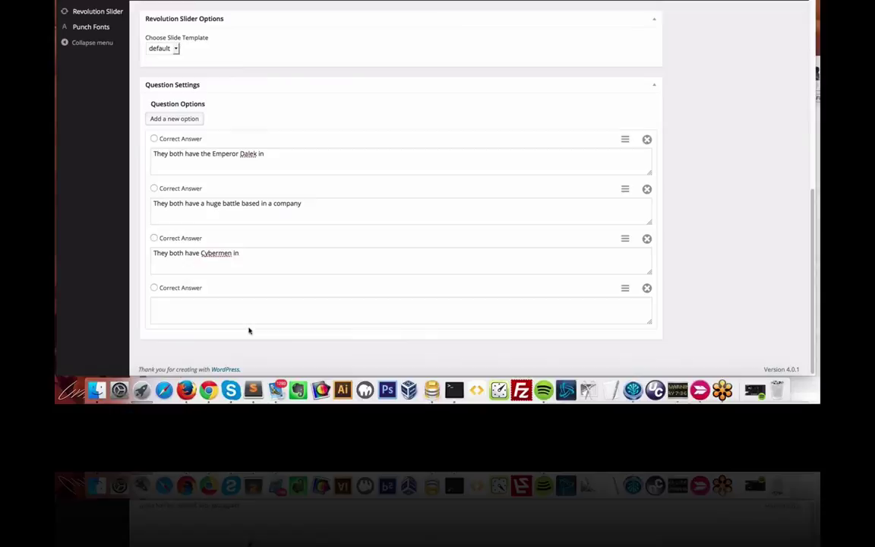
pyautogui.click(208, 312)
pyautogui.write('They both scared your cat')
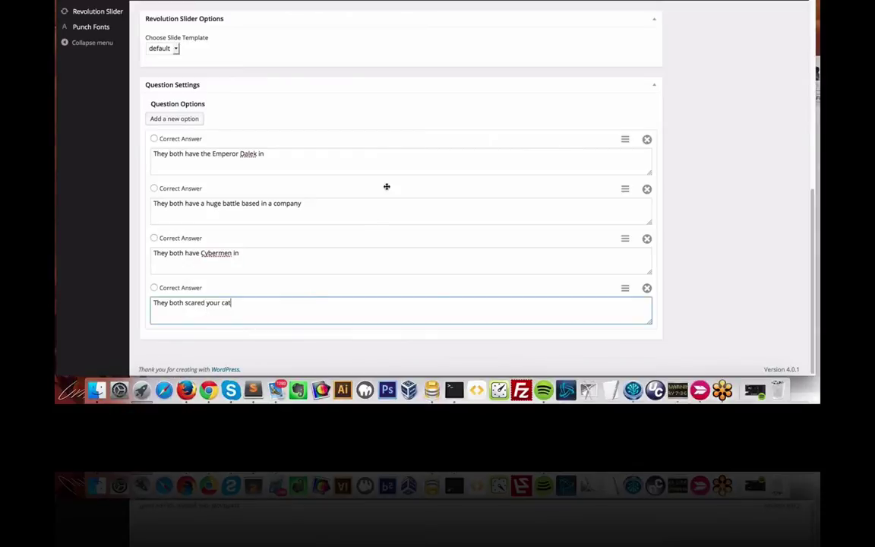
# - Mark "They both have a huge battle based in a company" as the correct answer and publish the question
pyautogui.click(395, 129)
pyautogui.click(154, 189)
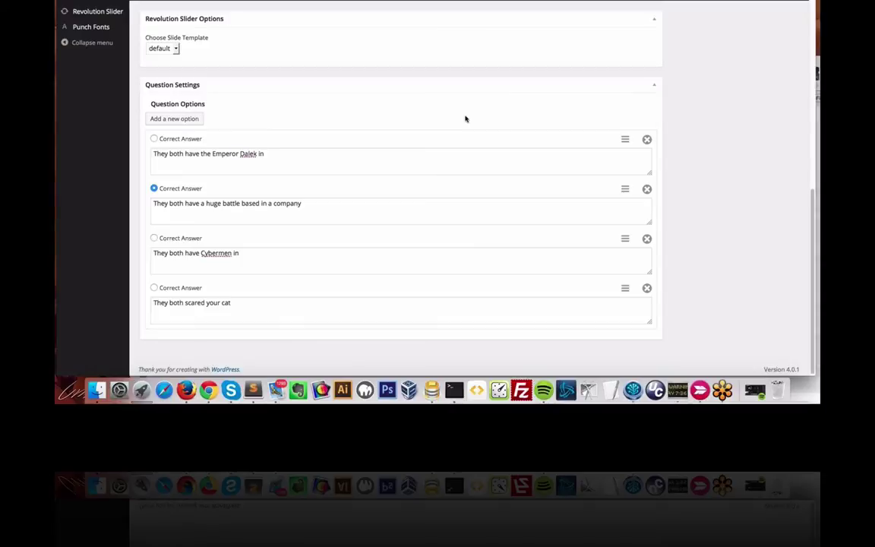
pyautogui.scroll(1, 681, 205)
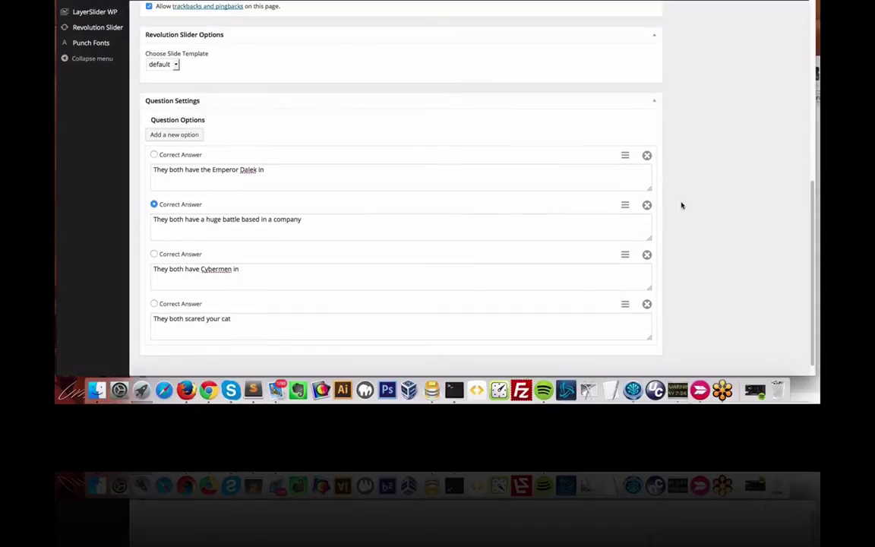
pyautogui.scroll(10, 682, 205)
pyautogui.click(779, 210)
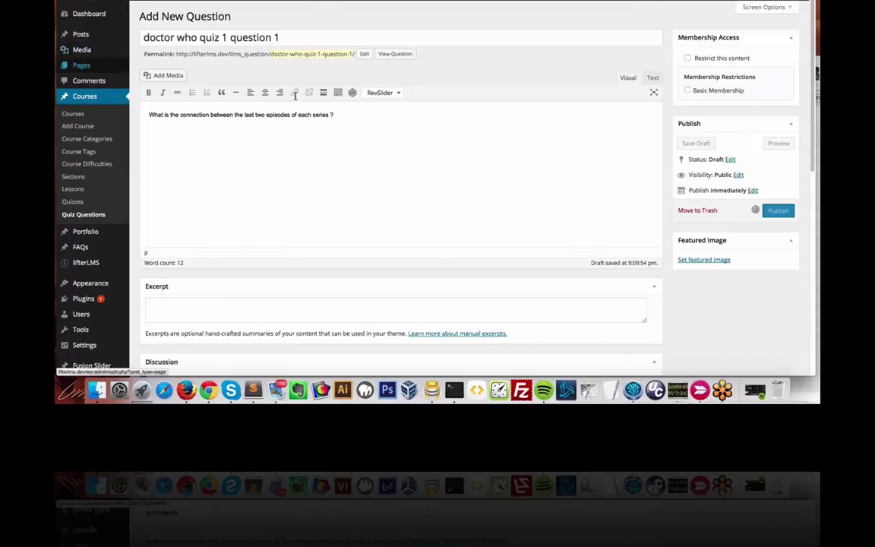
# - Open the Doctor Whobies quiz for editing and set its allowed attempts to 3
pyautogui.click(73, 202)
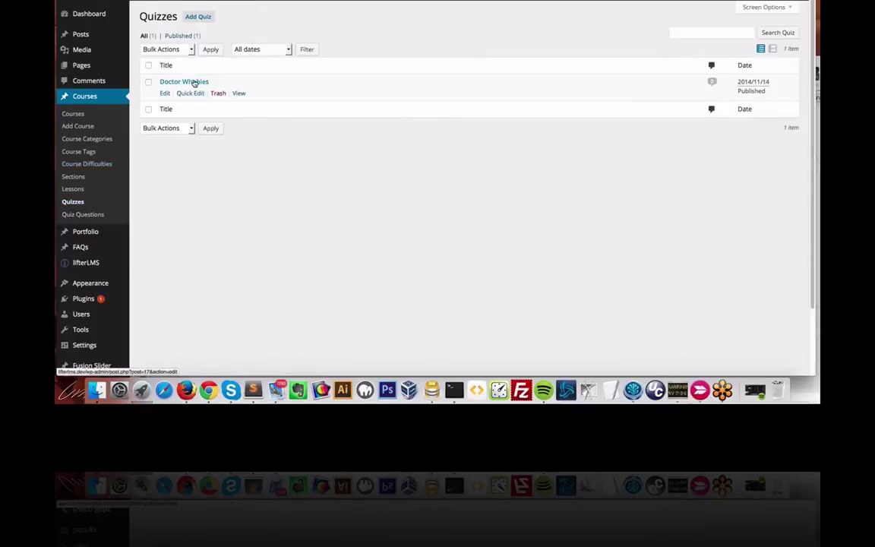
pyautogui.click(194, 83)
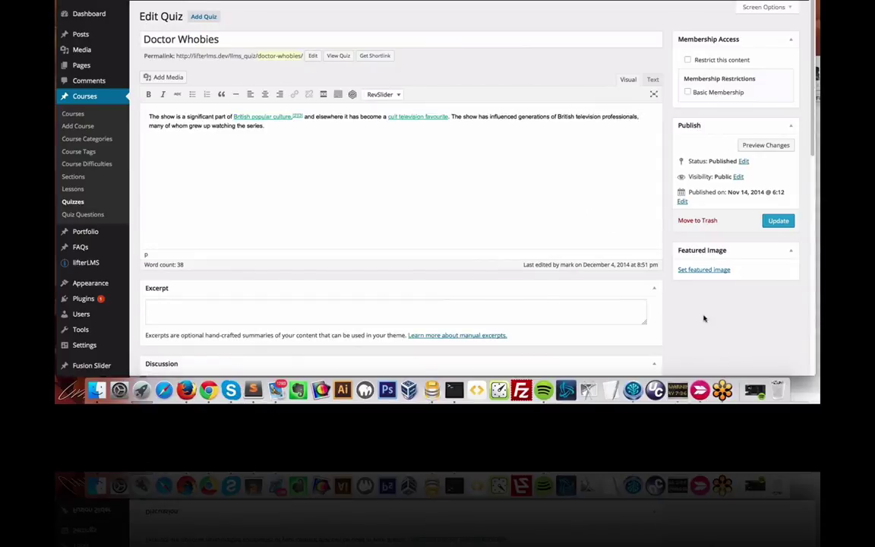
pyautogui.scroll(-5, 704, 319)
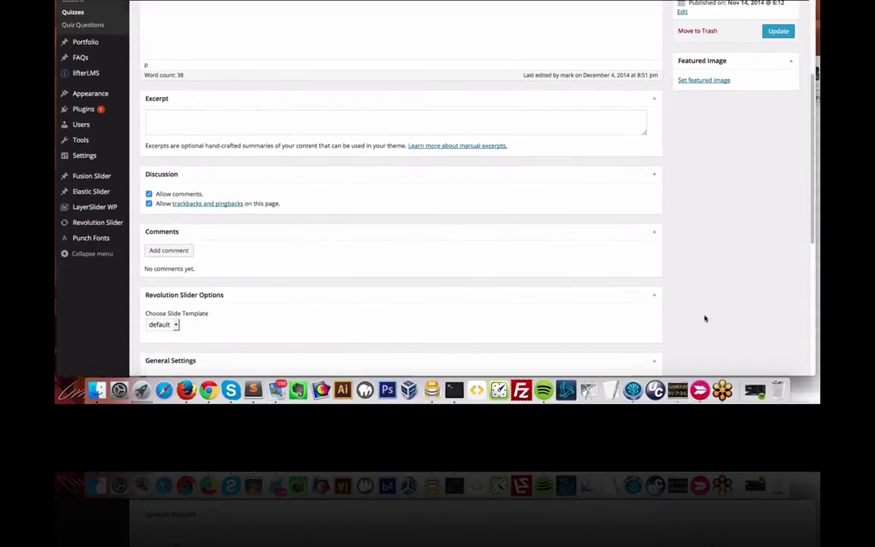
pyautogui.scroll(-3, 705, 319)
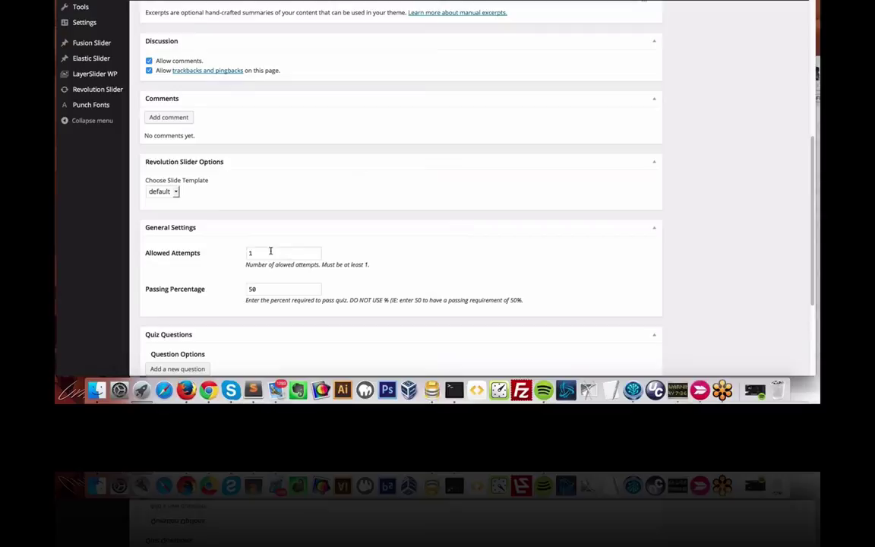
pyautogui.moveTo(264, 254); pyautogui.dragTo(239, 253)
pyautogui.write('3')
pyautogui.click(429, 296)
pyautogui.click(280, 289)
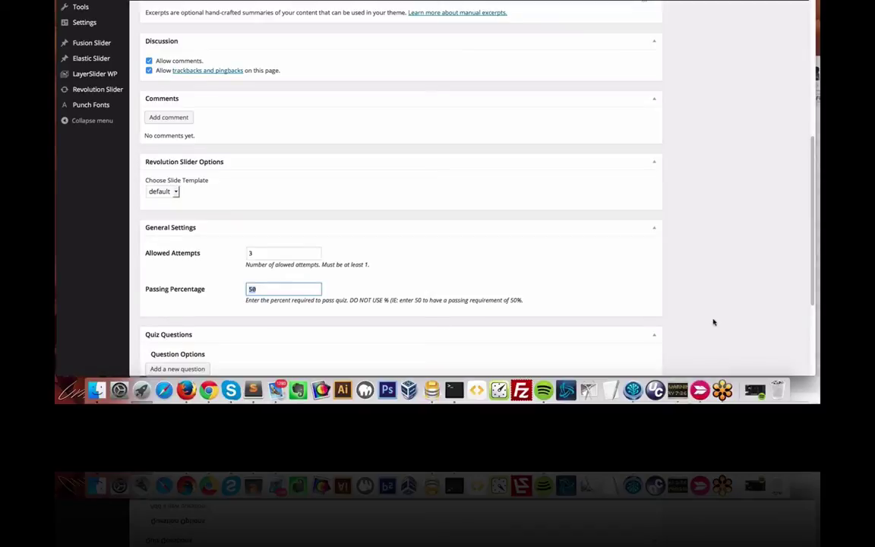
# - Add "doctor who quiz 1 question 1" to the quiz's questions and give it 10 points
pyautogui.scroll(-5, 711, 323)
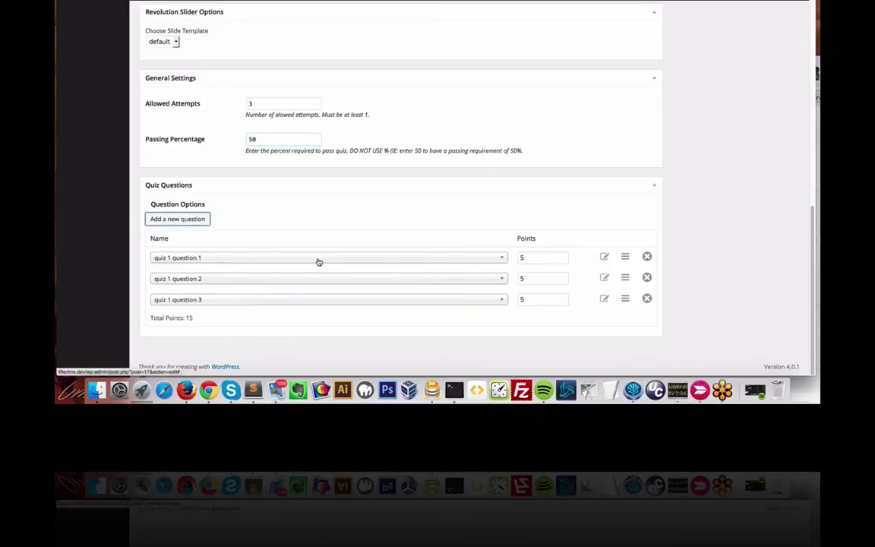
pyautogui.click(203, 222)
pyautogui.scroll(-2, 496, 325)
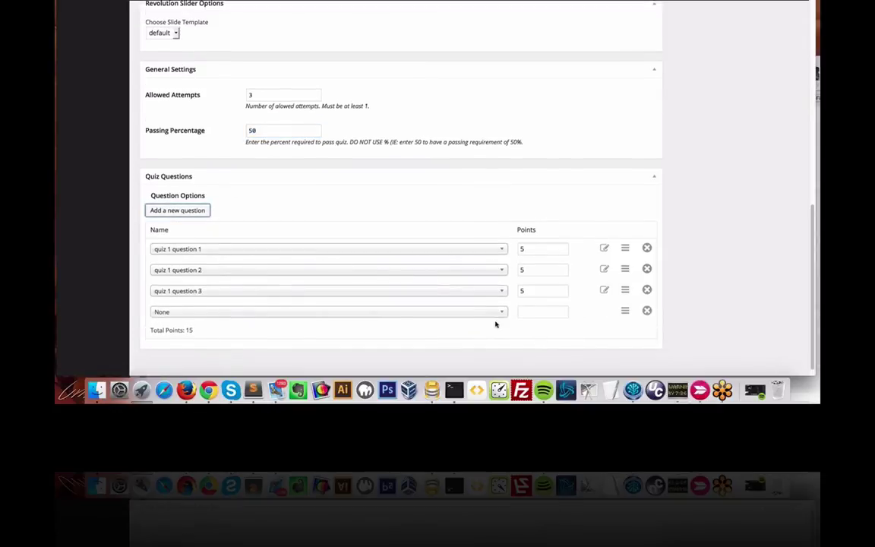
pyautogui.click(480, 300)
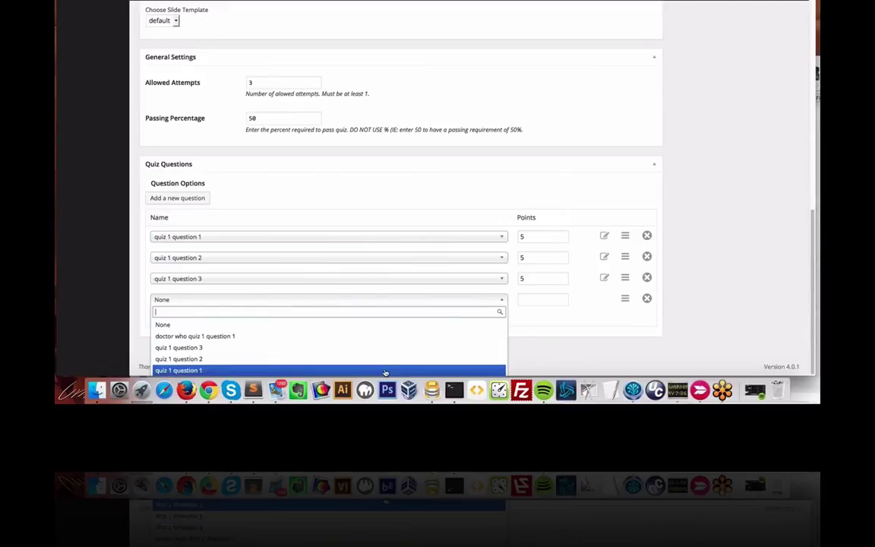
pyautogui.click(208, 337)
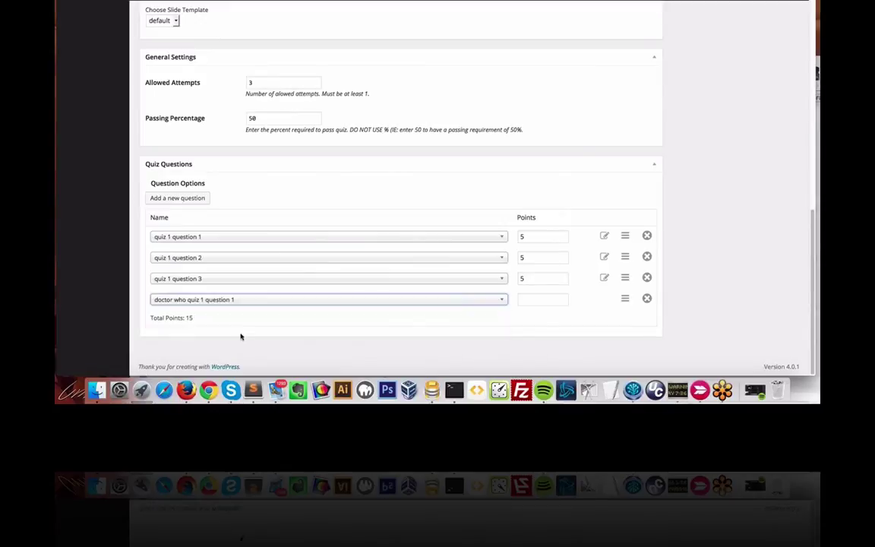
pyautogui.click(539, 300)
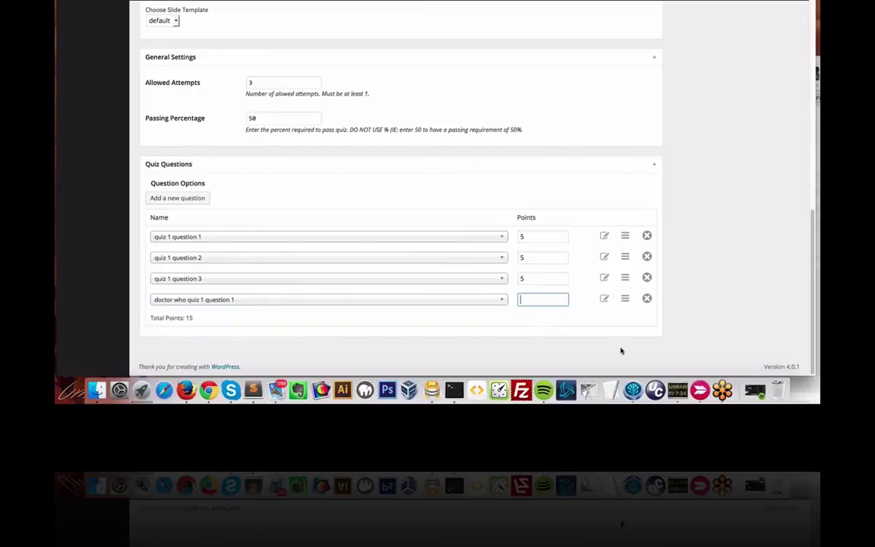
pyautogui.write('10')
pyautogui.click(593, 332)
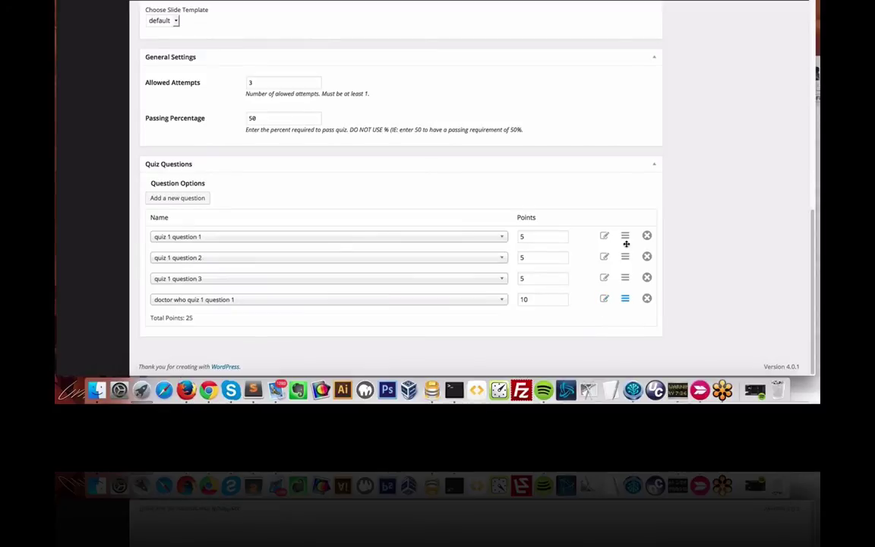
# - Move "doctor who quiz 1 question 1" to second place in the quiz, directly after "quiz 1 question 1"
pyautogui.moveTo(626, 243); pyautogui.dragTo(625, 262)
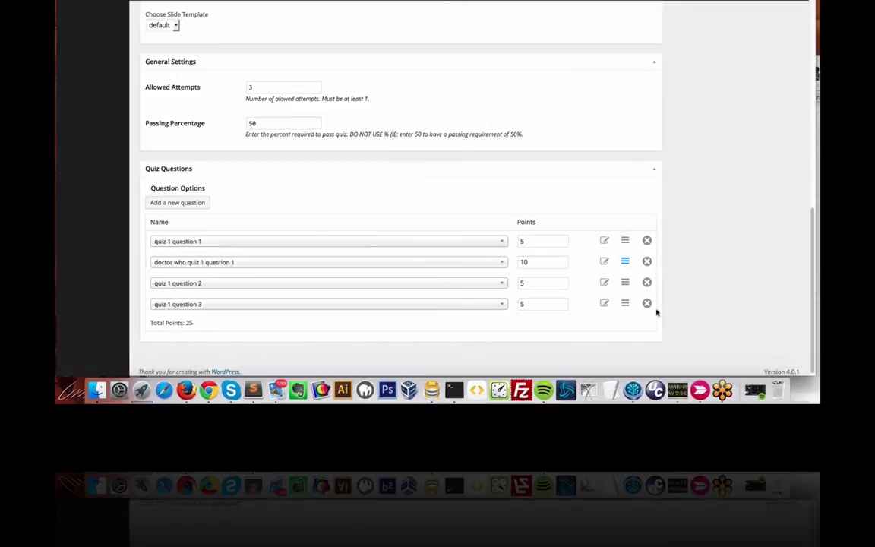
pyautogui.doubleClick(543, 305)
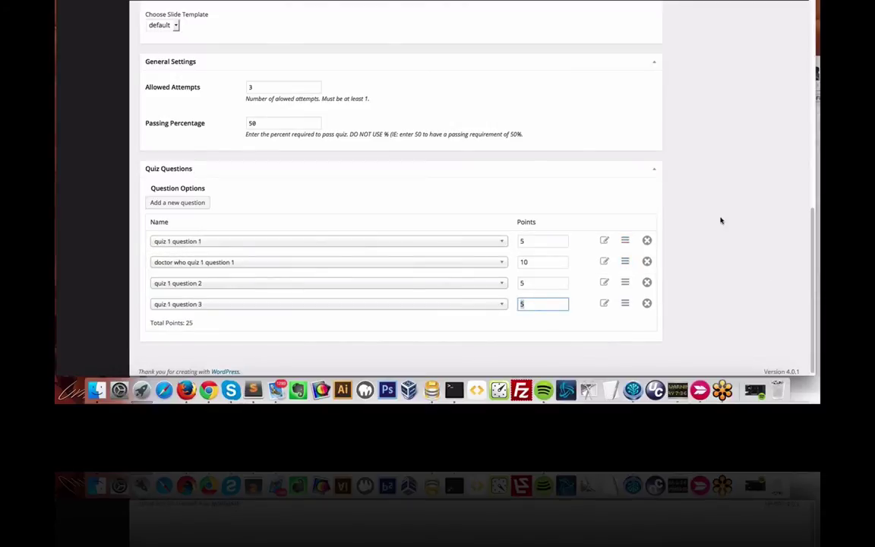
# - Update the Doctor Whobies quiz and view its page on the site
pyautogui.scroll(5, 721, 224)
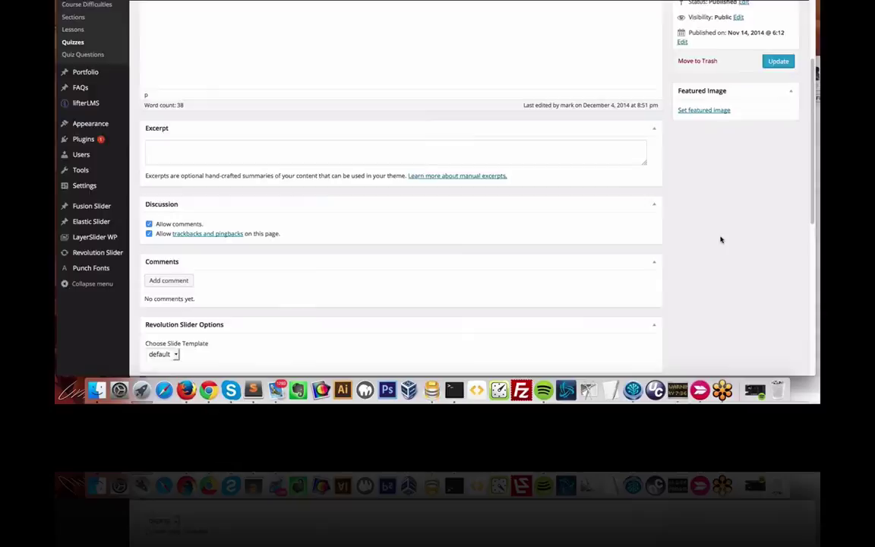
pyautogui.scroll(3, 721, 240)
pyautogui.click(777, 221)
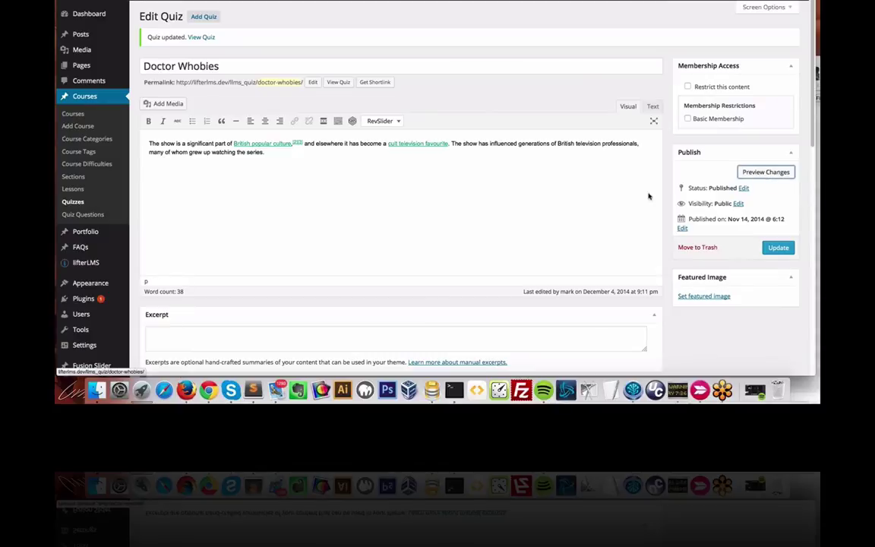
pyautogui.click(202, 36)
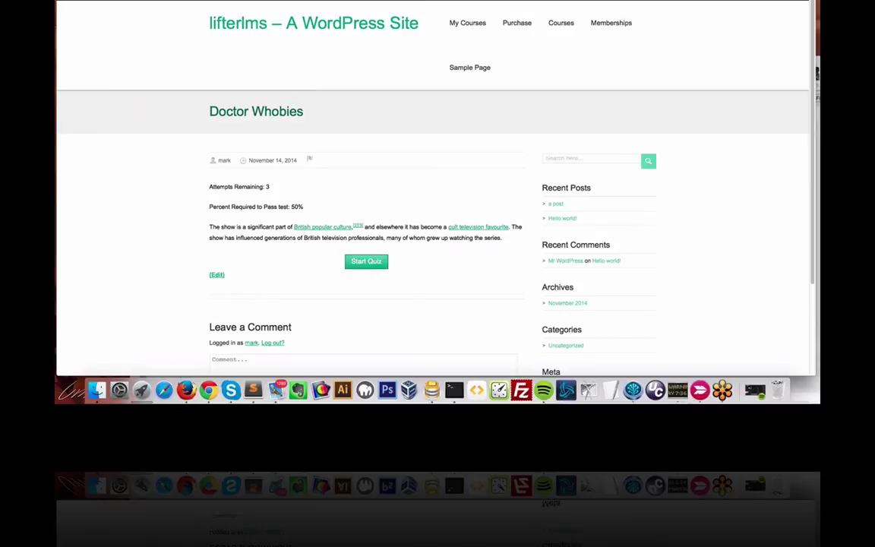
# - Open the "Conclusion and What to Do Next" lesson for editing and examine its Assigned Quiz and Require Passing Grade options
pyautogui.press('super+bracketleft')
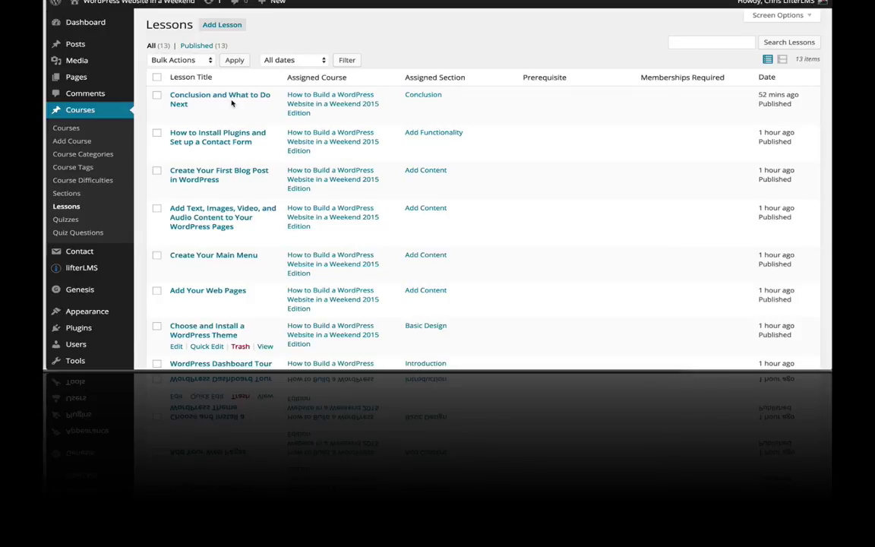
pyautogui.click(230, 96)
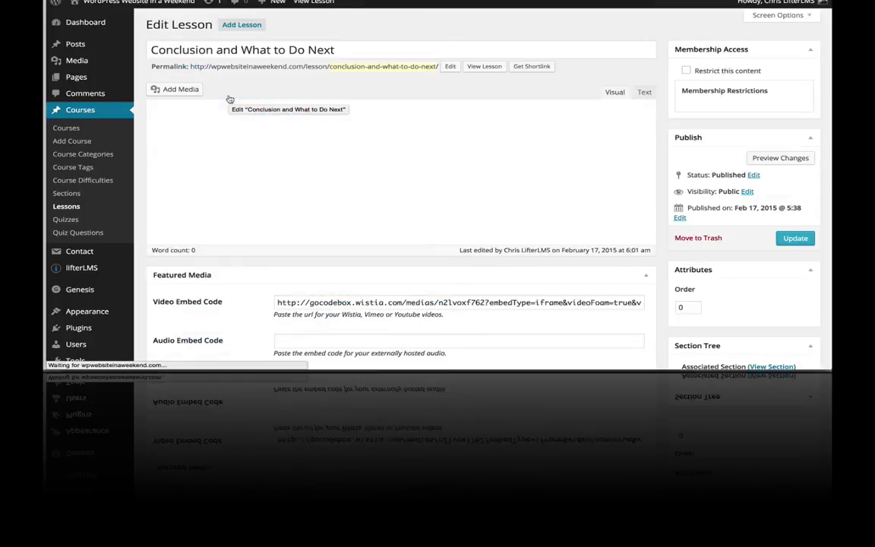
pyautogui.scroll(-5, 297, 157)
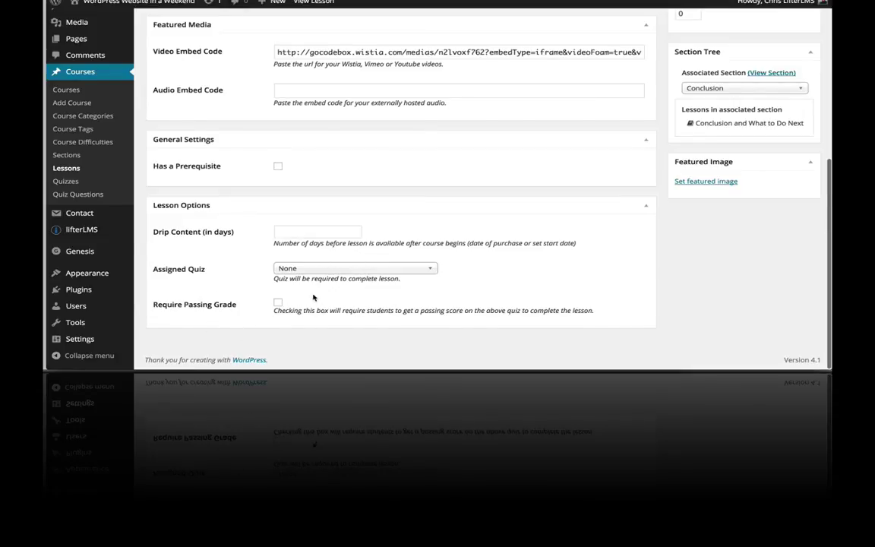
pyautogui.scroll(5, 352, 62)
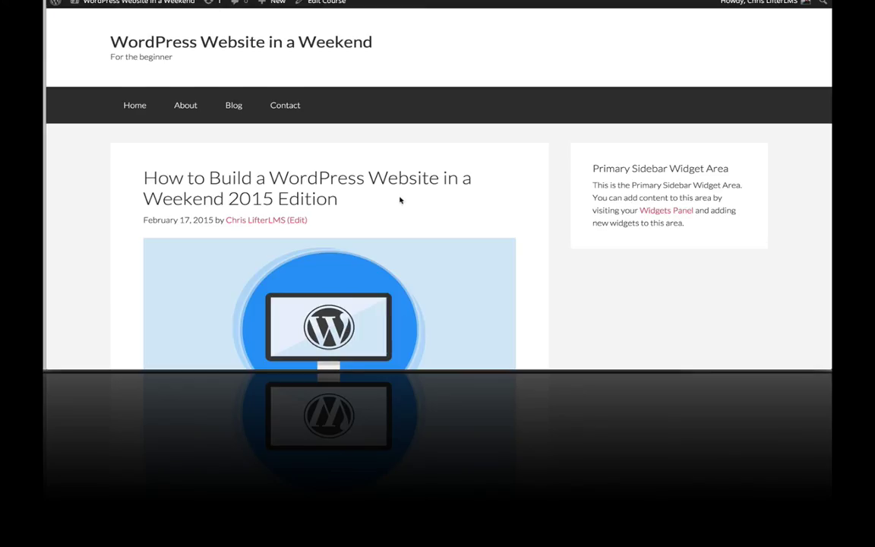
# - Look through the sections and lessons on the "How to Build a WordPress Website in a Weekend 2015 Edition" course page
pyautogui.scroll(-15, 400, 200)
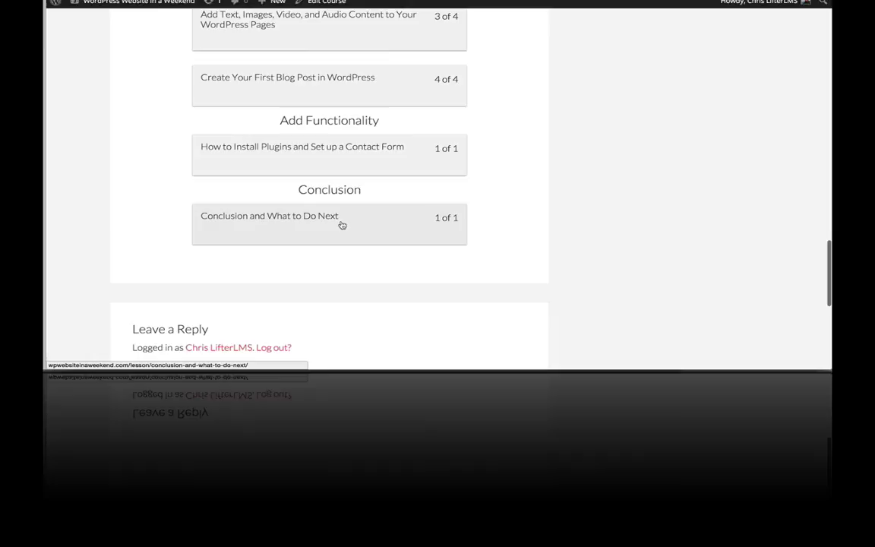
pyautogui.scroll(1, 341, 224)
pyautogui.scroll(2, 342, 225)
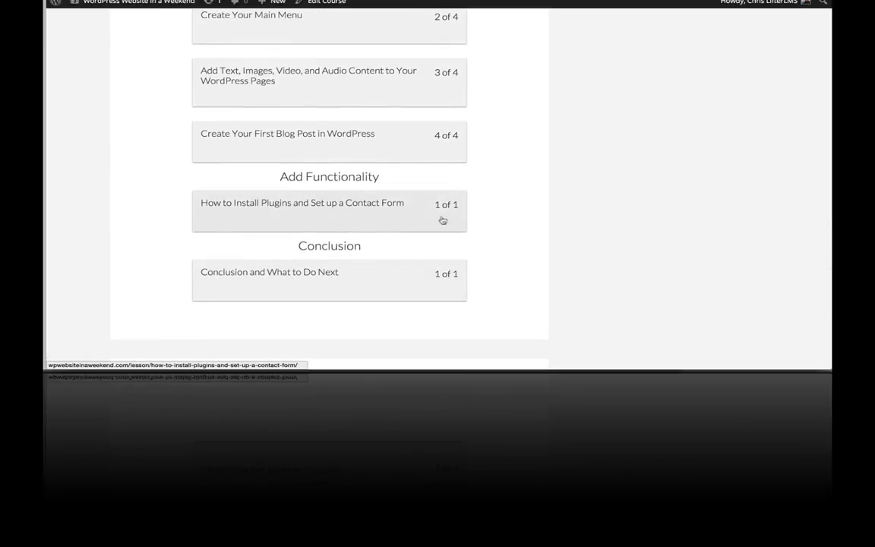
pyautogui.scroll(6, 493, 244)
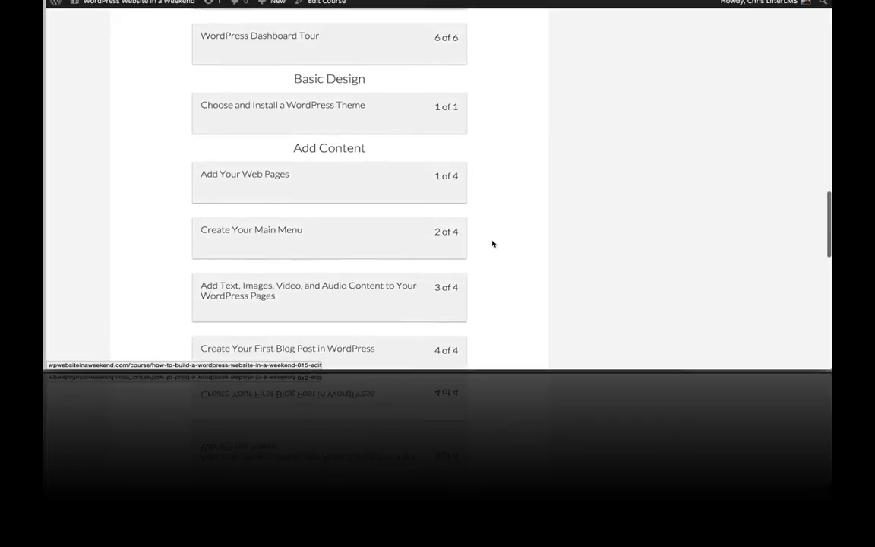
pyautogui.scroll(5, 492, 243)
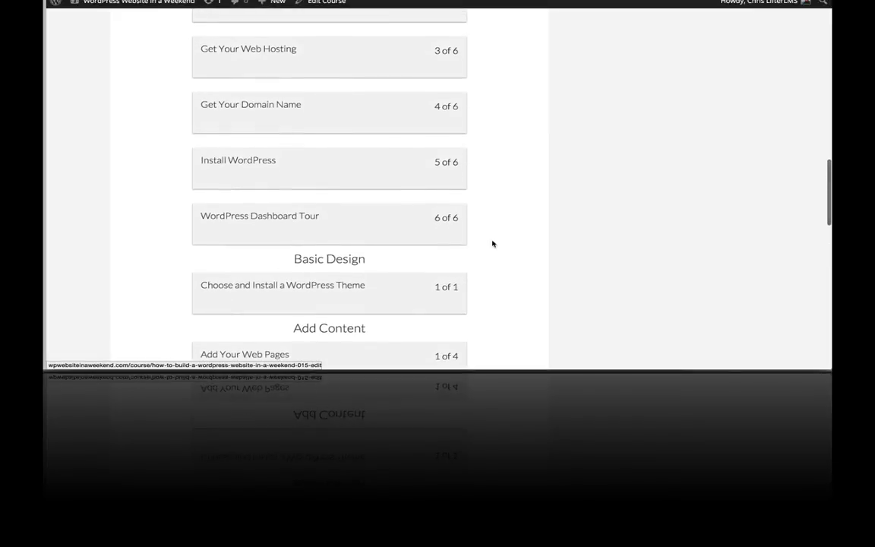
pyautogui.scroll(4, 492, 244)
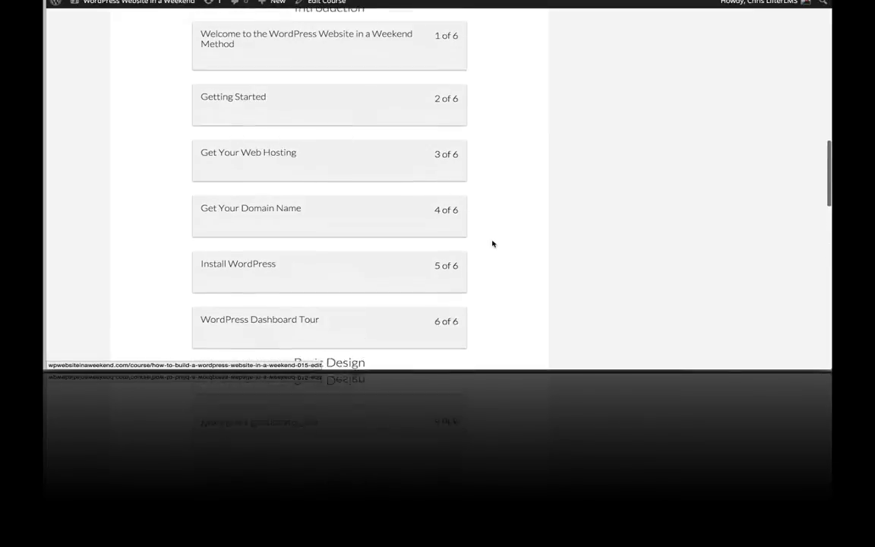